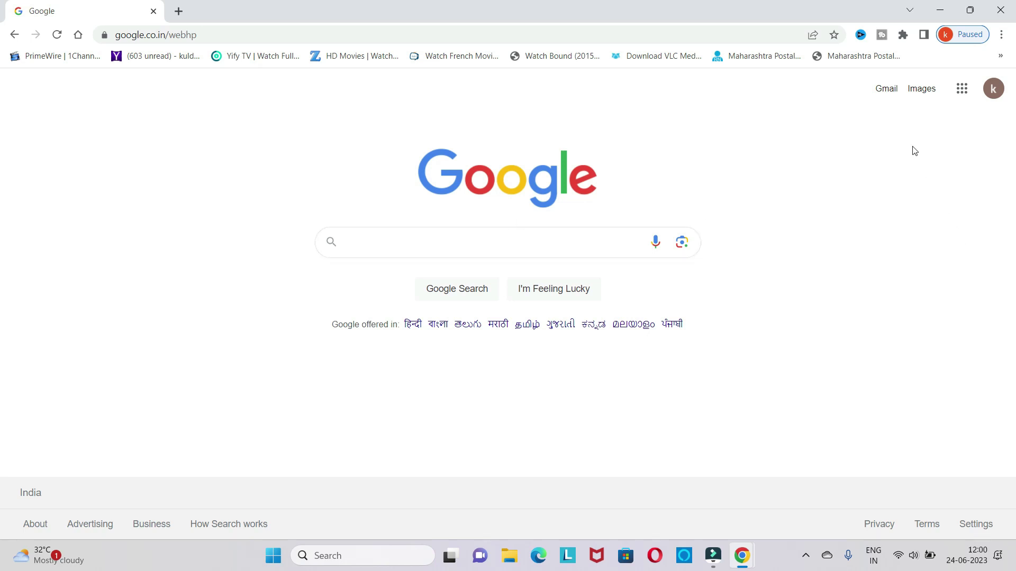
- Go to Gmail using the link at the top right of the Google home page
{"action": "left_click", "coordinate": [887, 91]}
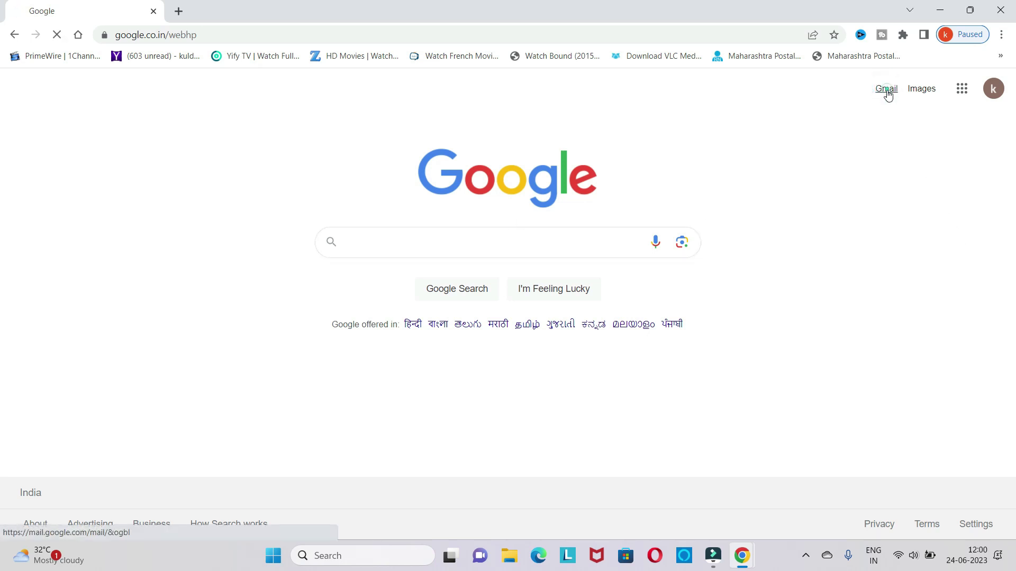
- Open Gmail, check the empty Sent folder, then jump to Drafts with the g d shortcut
{"action": "left_click", "coordinate": [886, 91]}
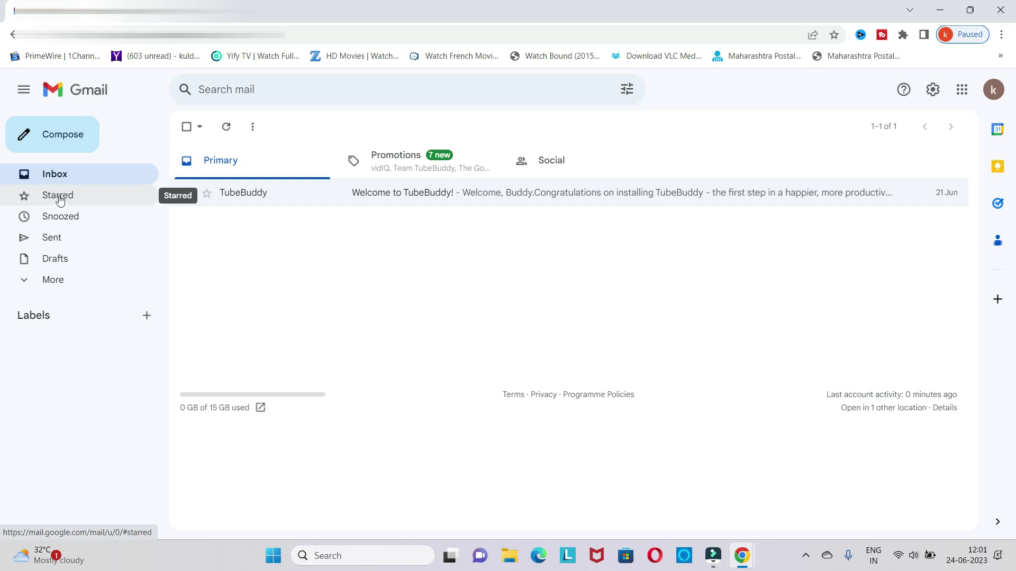
{"action": "left_click", "coordinate": [63, 243]}
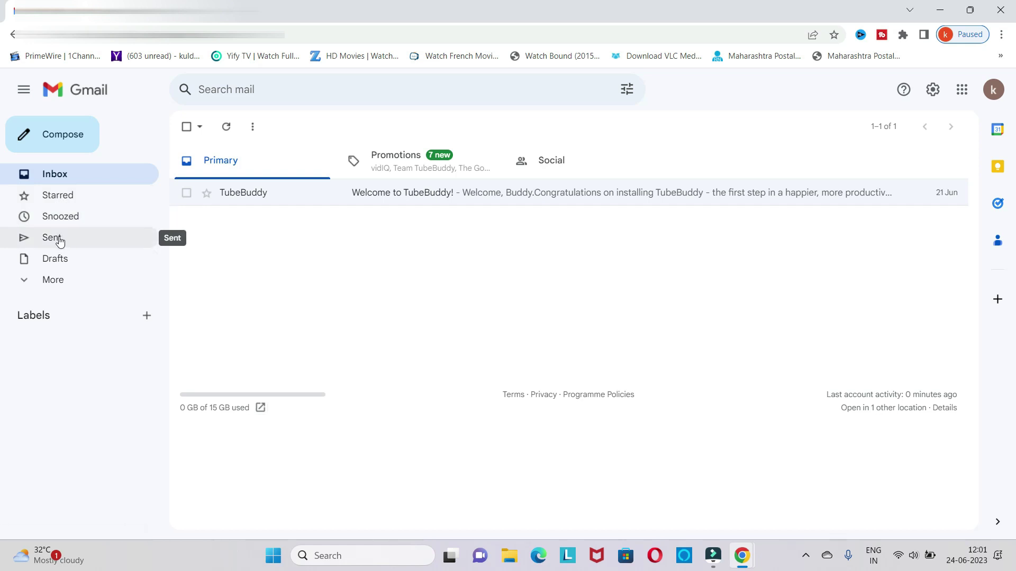
{"action": "left_click", "coordinate": [60, 241]}
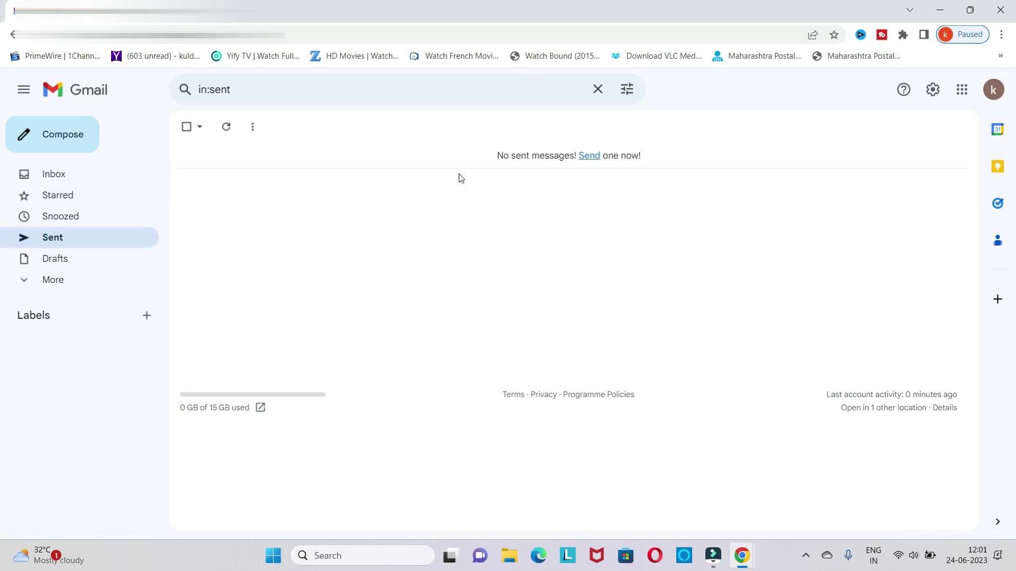
{"action": "key", "text": "g"}
{"action": "key", "text": "d"}
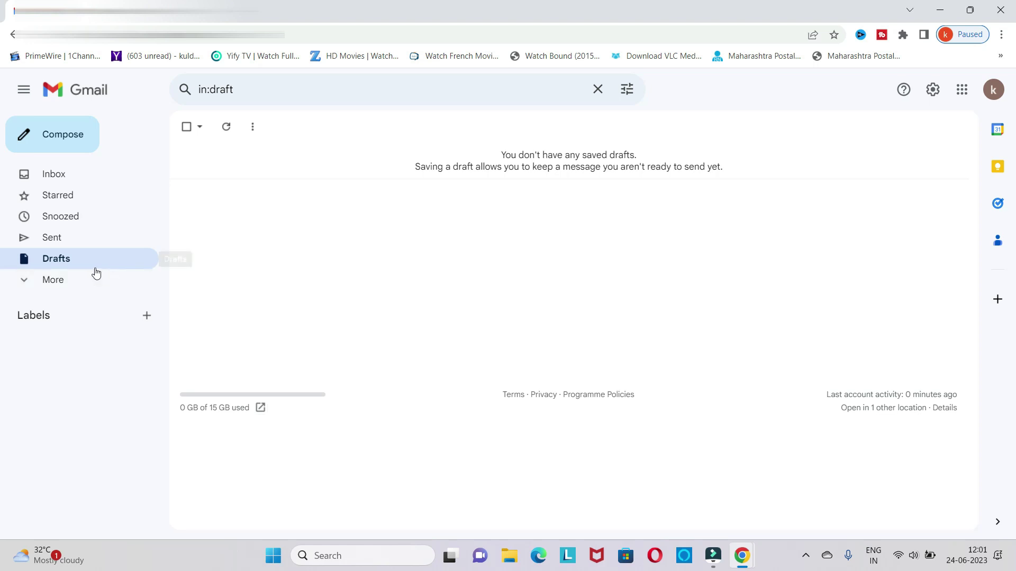
- Expand the sidebar with More to list all folders, then start a blank Compose message
{"action": "left_click", "coordinate": [58, 283]}
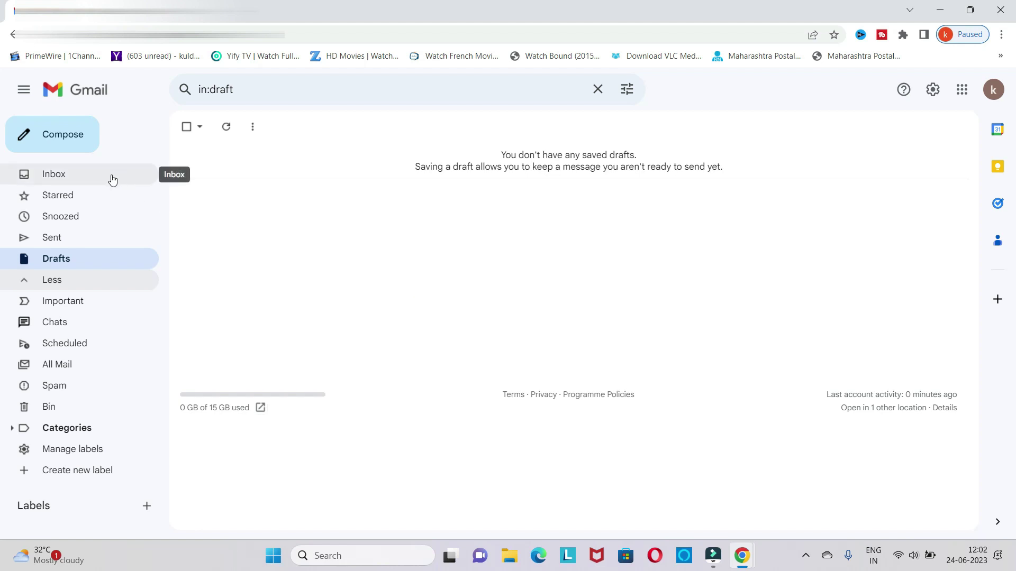
{"action": "left_click", "coordinate": [67, 141]}
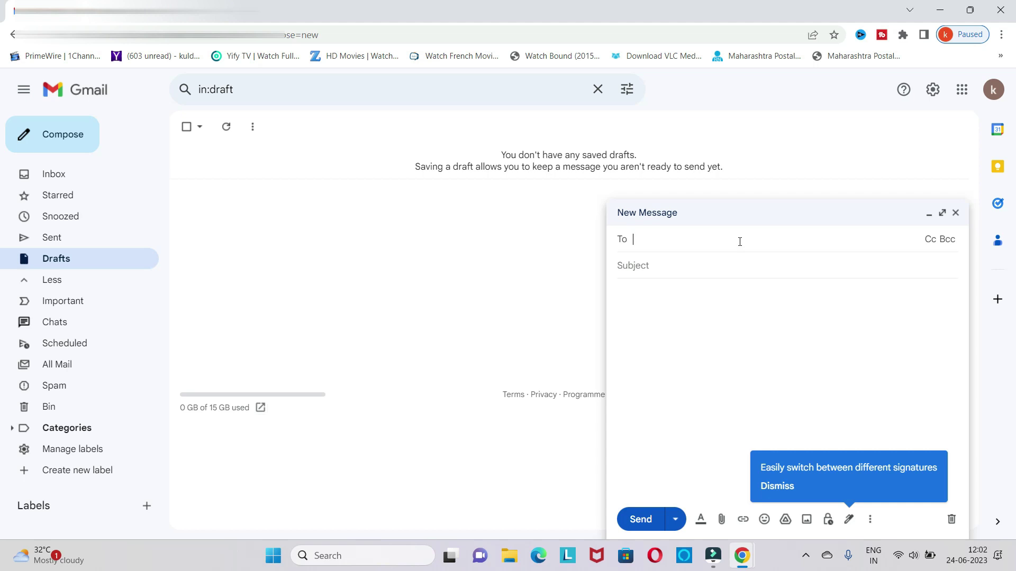
- Enter the recipient's e-mail address in the To field, leaving the subject empty
{"action": "type", "text": "raji"}
{"action": "key", "text": "BackSpace"}
{"action": "key", "text": "BackSpace"}
{"action": "left_click", "coordinate": [713, 239]}
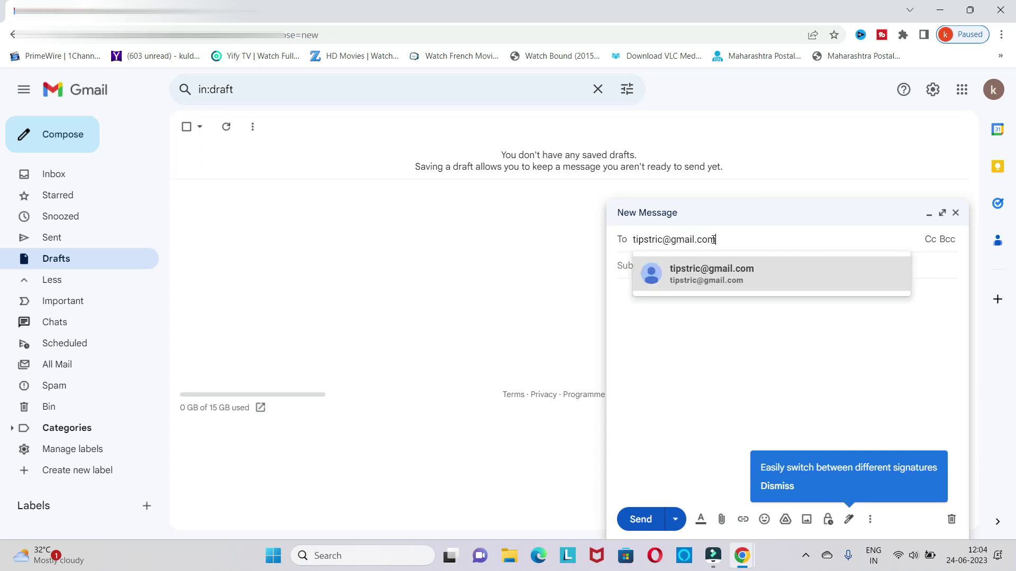
{"action": "left_click", "coordinate": [703, 360]}
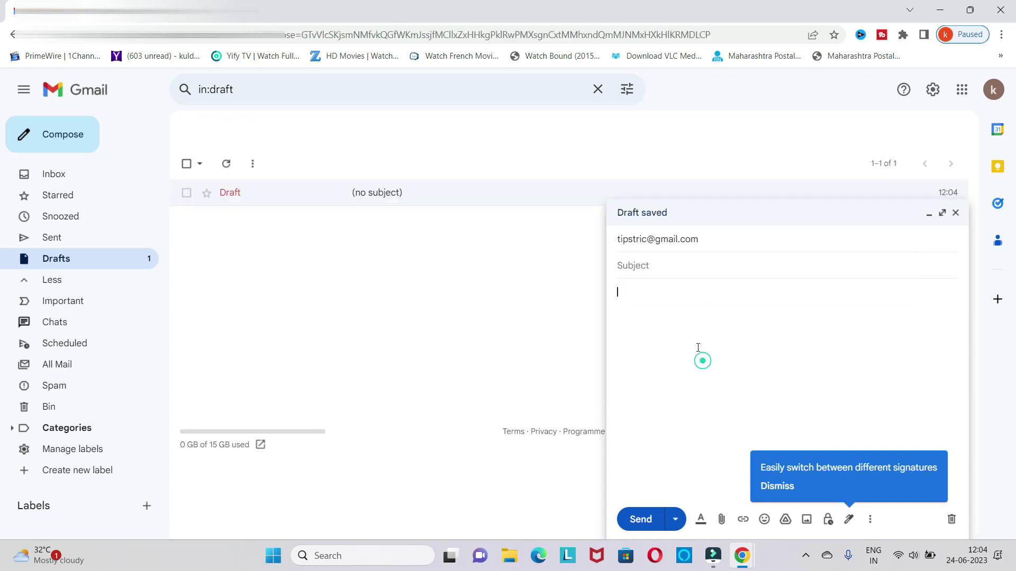
{"action": "left_click", "coordinate": [663, 266]}
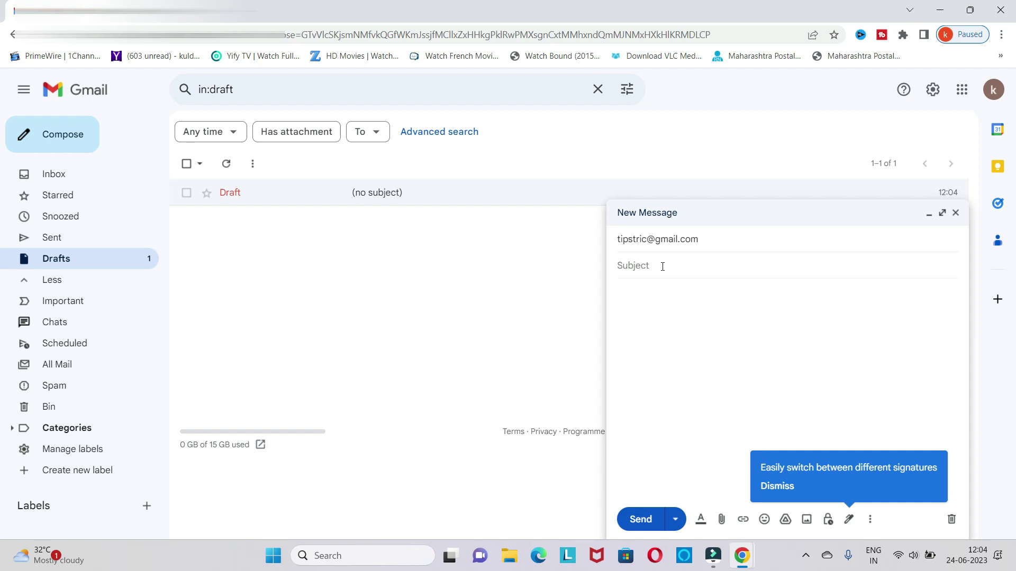
- Replace the recipient with the corrected e-mail address and set the subject 'leave application.'
{"action": "left_click", "coordinate": [651, 239]}
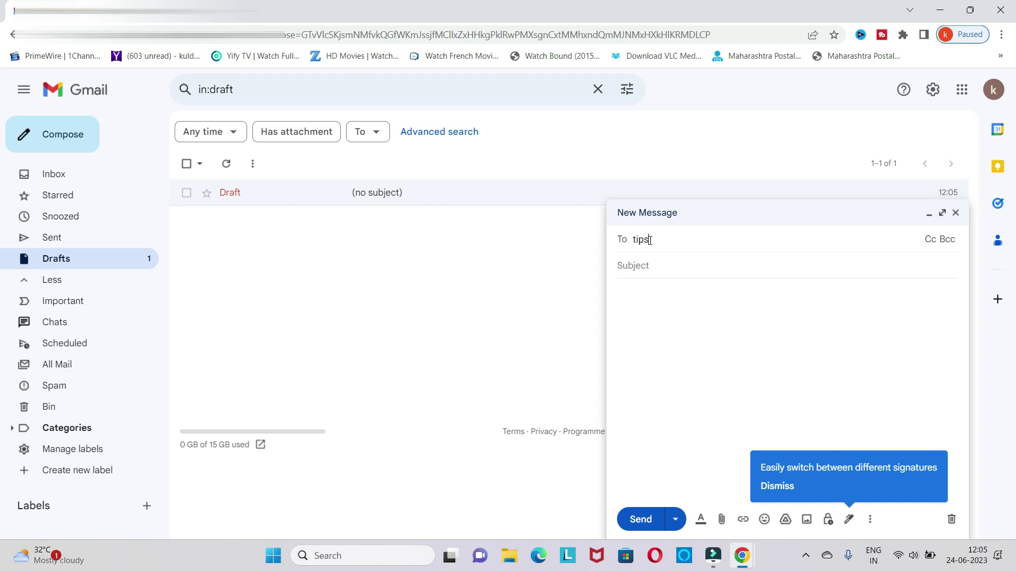
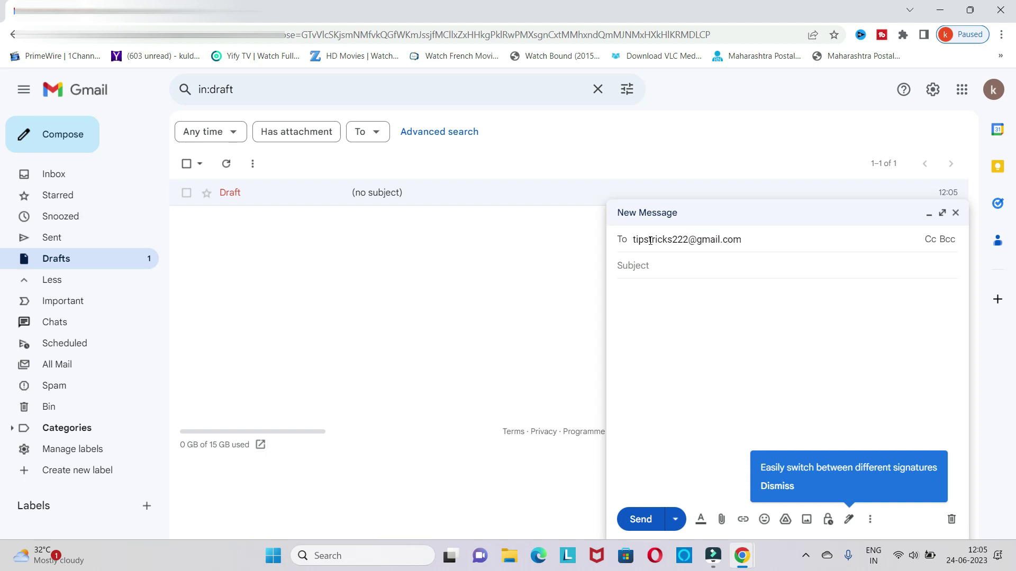
{"action": "left_click", "coordinate": [662, 271]}
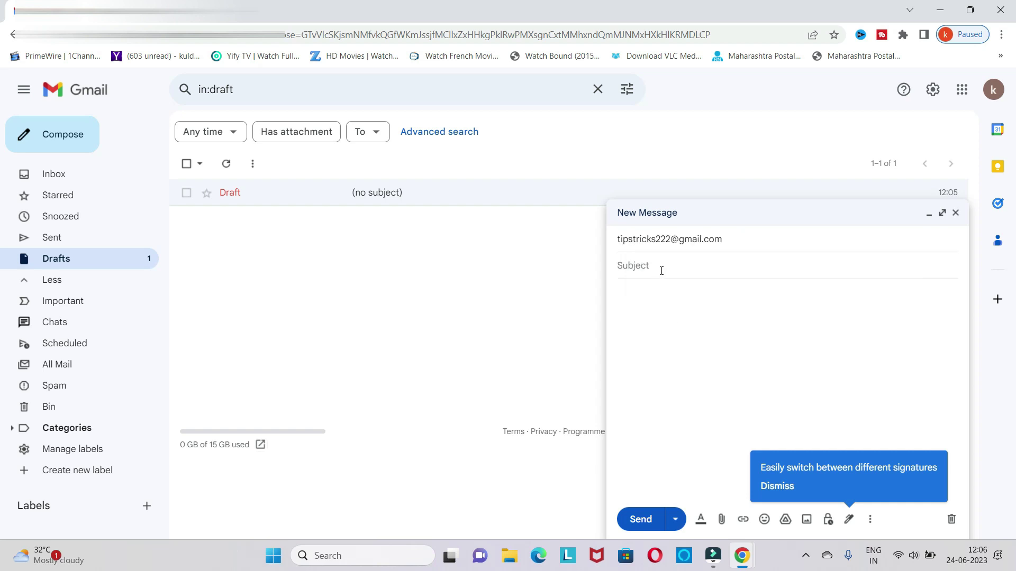
{"action": "left_click", "coordinate": [665, 270]}
{"action": "type", "text": "eave application."}
- Type 'Hello sir Greetings of day!', a request for 2 days of leave, and 'Regards'
{"action": "left_click", "coordinate": [651, 287]}
{"action": "type", "text": "H"}
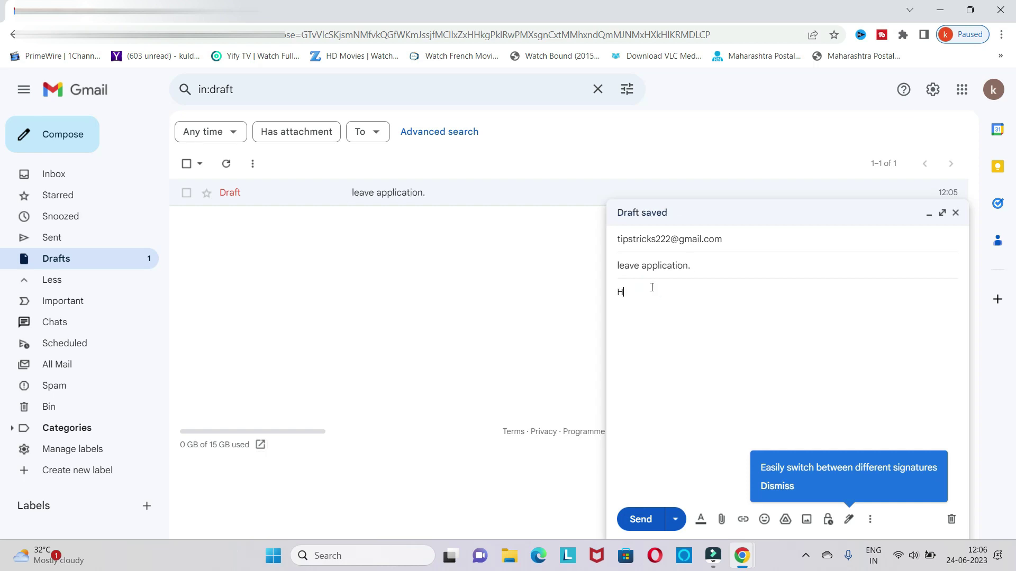
{"action": "type", "text": "el"}
{"action": "type", "text": "lo"}
{"action": "type", "text": " sir "}
{"action": "type", "text": "Grr"}
{"action": "type", "text": "etin"}
{"action": "type", "text": "g"}
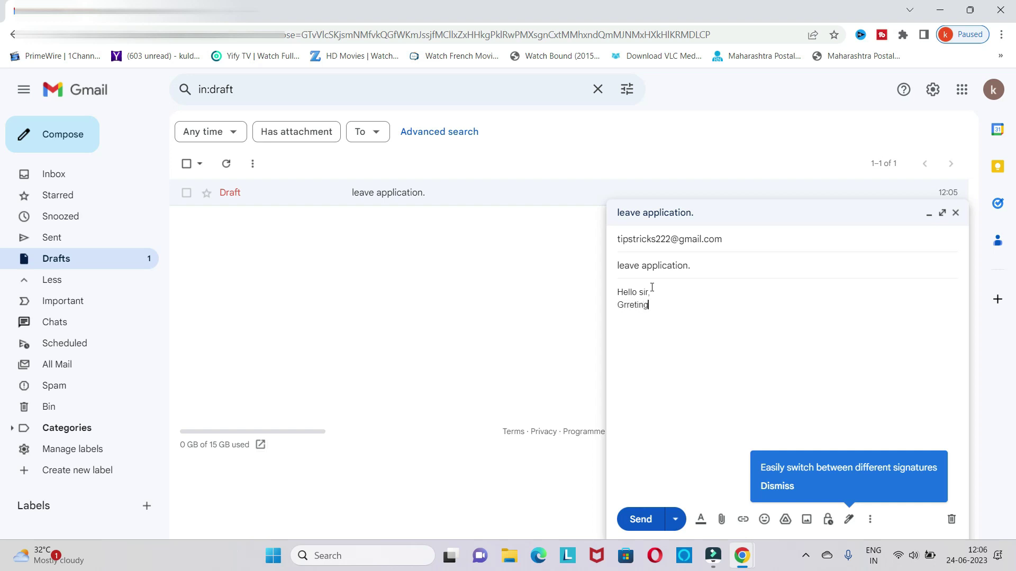
{"action": "type", "text": "s of day!"}
{"action": "key", "text": "BackSpace"}
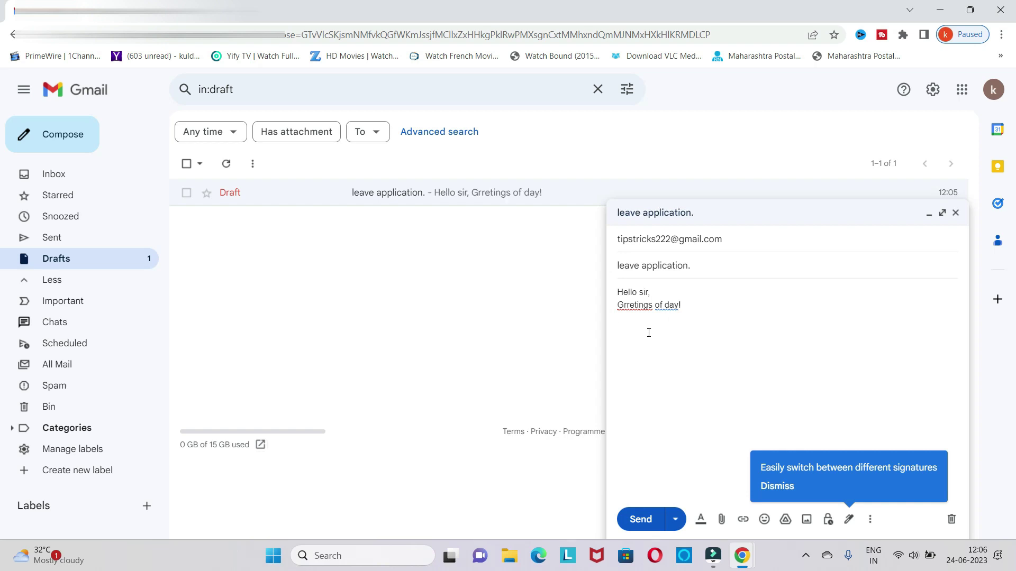
{"action": "type", "text": "i need 2 days of leave please appr"}
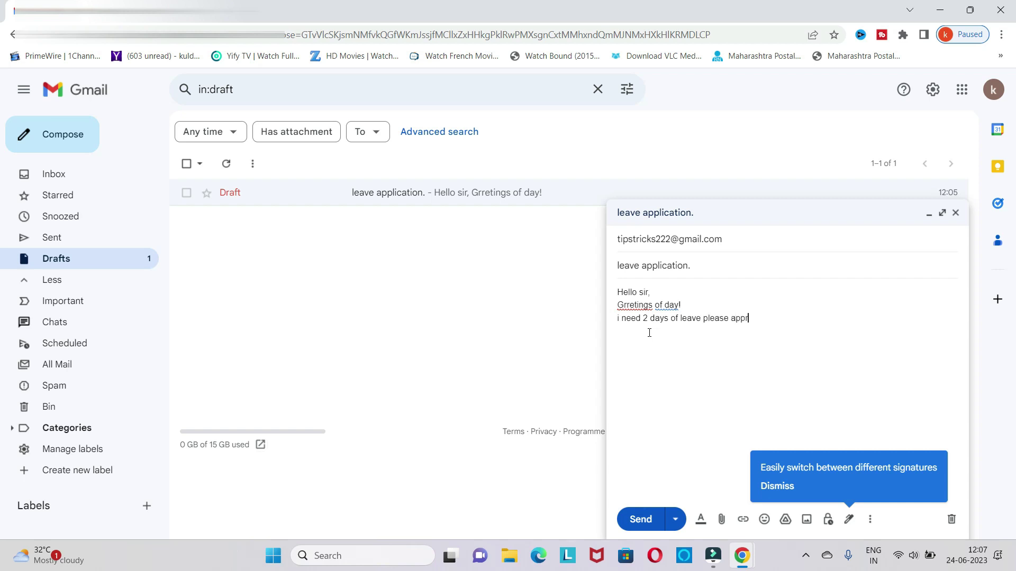
{"action": "type", "text": "ove my leave."}
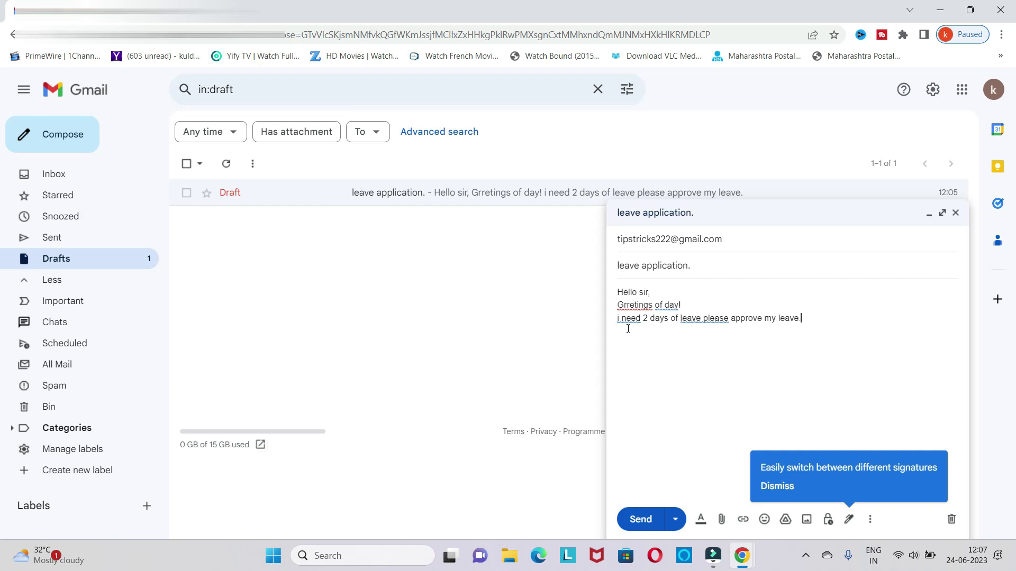
{"action": "key", "text": "Return"}
{"action": "key", "text": "Return"}
{"action": "type", "text": "Regards"}
- Change the sign-off to 'Regards & thanks' and put the sender's name below it
{"action": "key", "text": "Return"}
{"action": "left_click", "coordinate": [657, 356]}
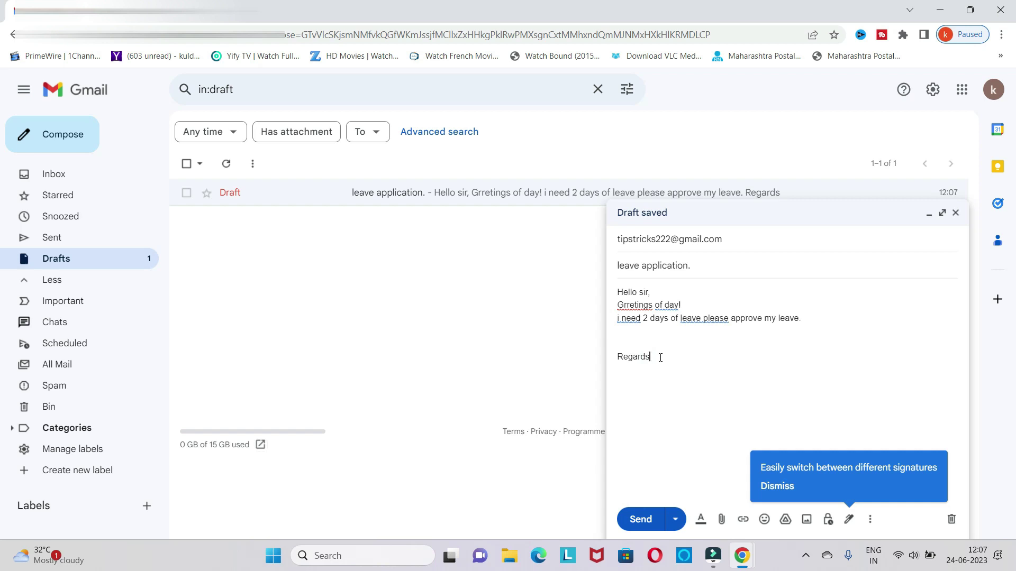
{"action": "type", "text": "&"}
{"action": "key", "text": "BackSpace"}
{"action": "type", "text": "&"}
{"action": "type", "text": " thanks"}
{"action": "type", "text": "Raj"}
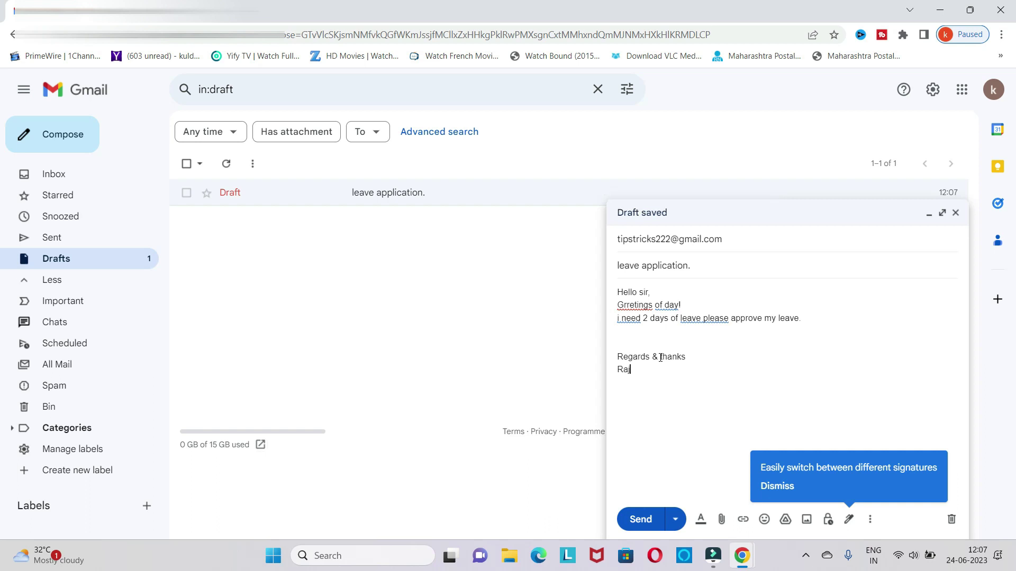
{"action": "type", "text": "iv"}
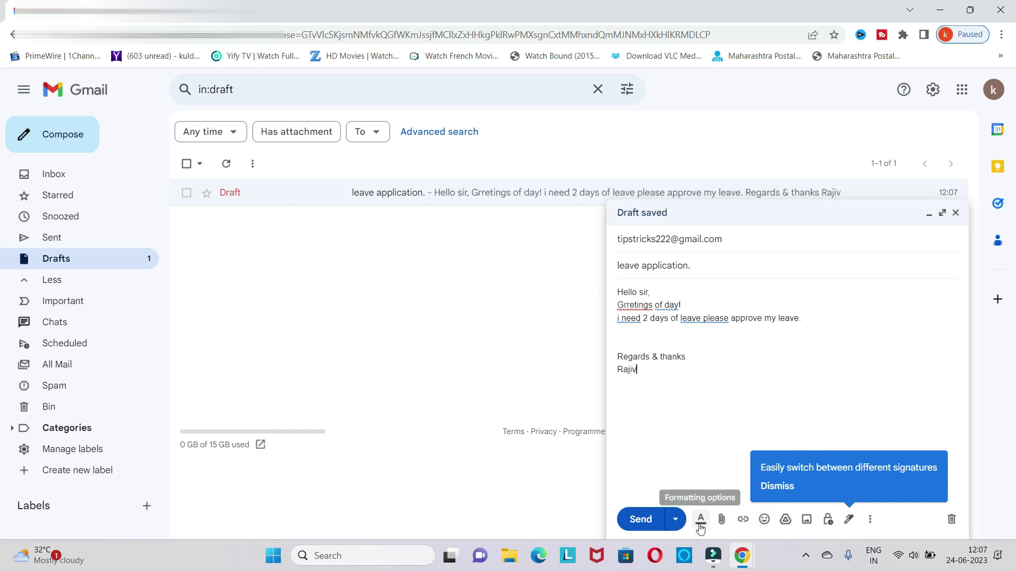
- Show the formatting toolbar, place the cursor below the sign-off, and bring up the attachment file picker
{"action": "left_click", "coordinate": [700, 521]}
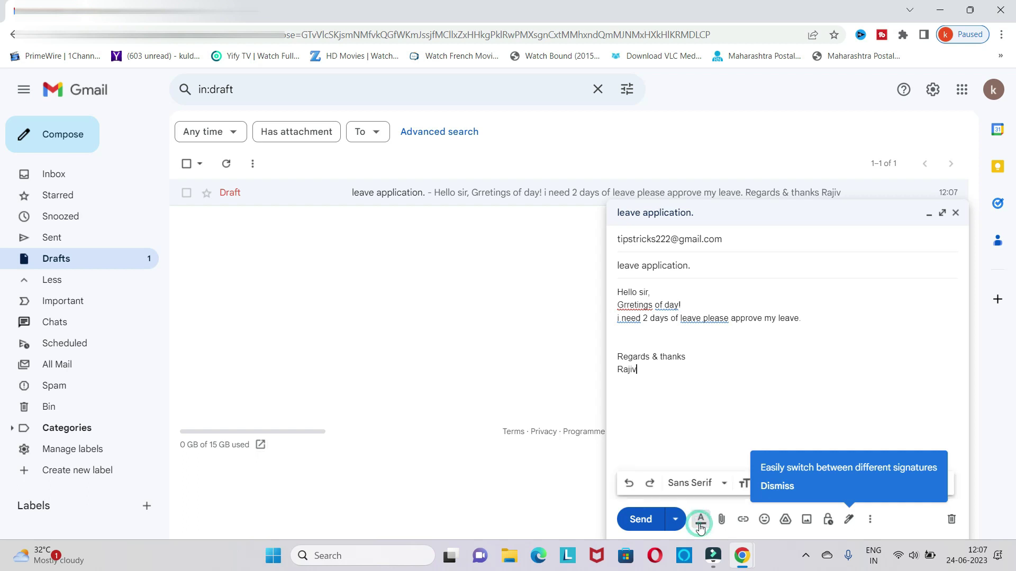
{"action": "left_click", "coordinate": [884, 402]}
{"action": "left_click", "coordinate": [722, 521]}
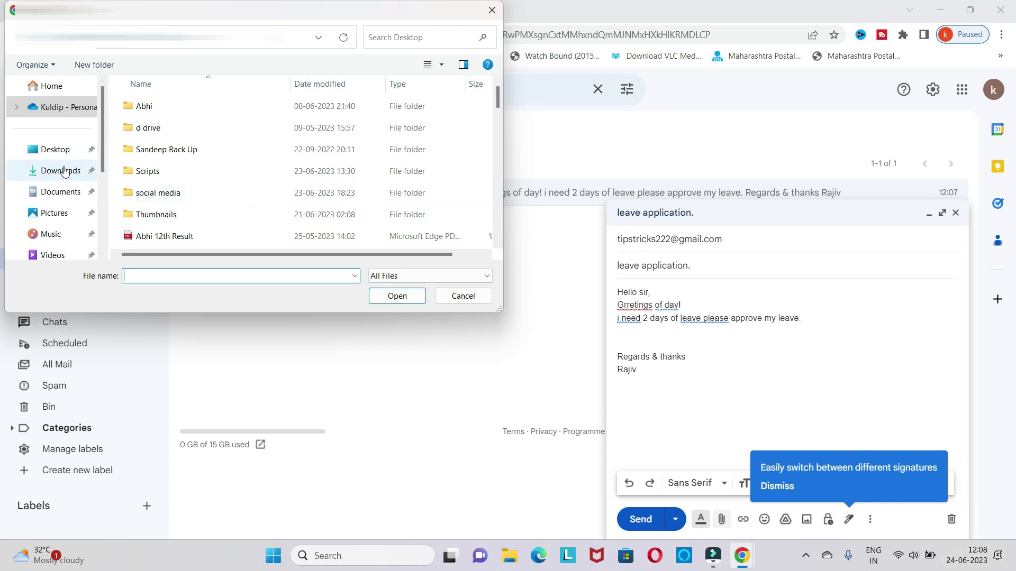
- Choose 'Unboxing for Boya MIC.docx' inside the Desktop's Scripts folder as the draft's attachment
{"action": "double_click", "coordinate": [157, 178]}
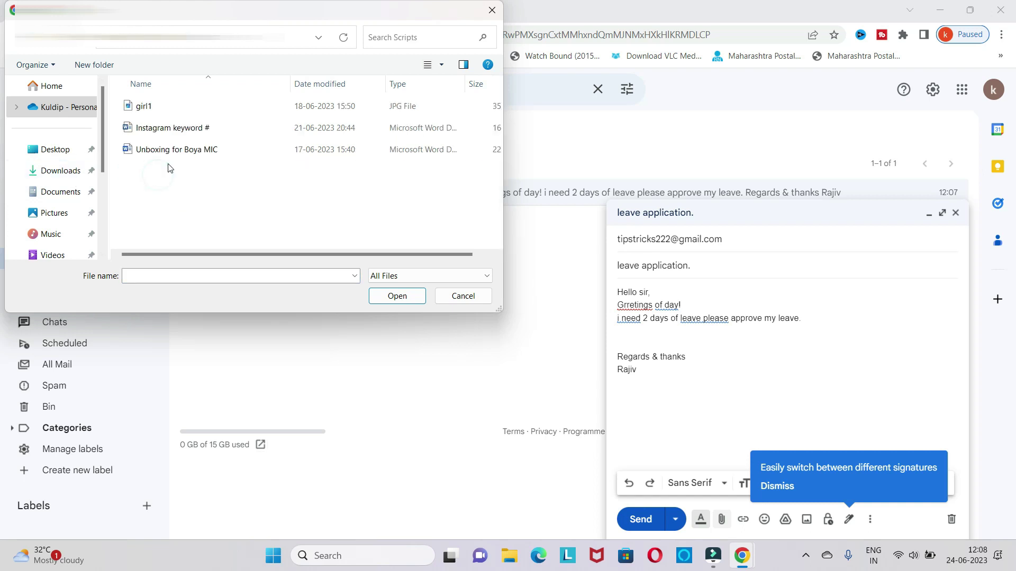
{"action": "left_click", "coordinate": [176, 150]}
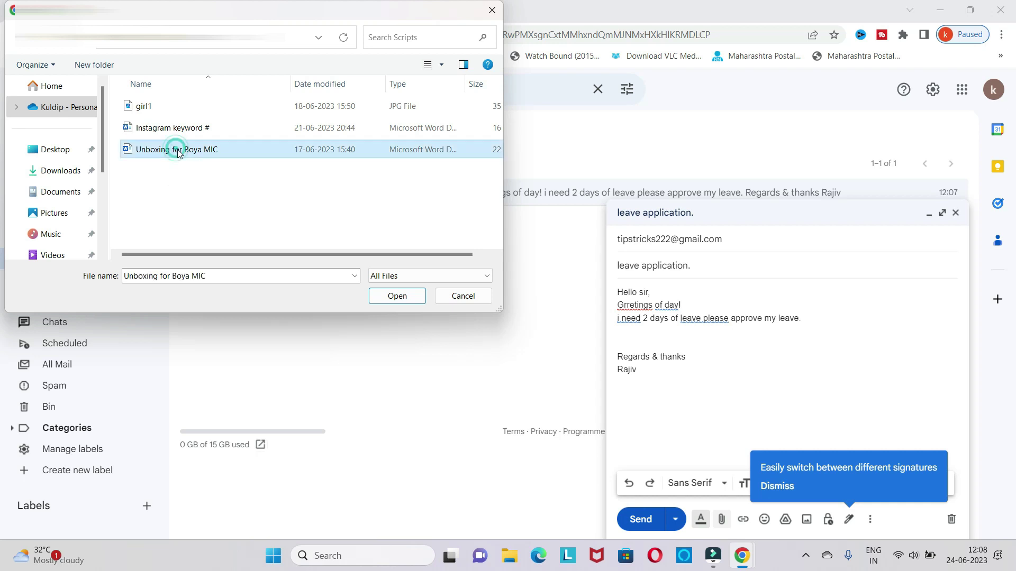
{"action": "left_click", "coordinate": [397, 297]}
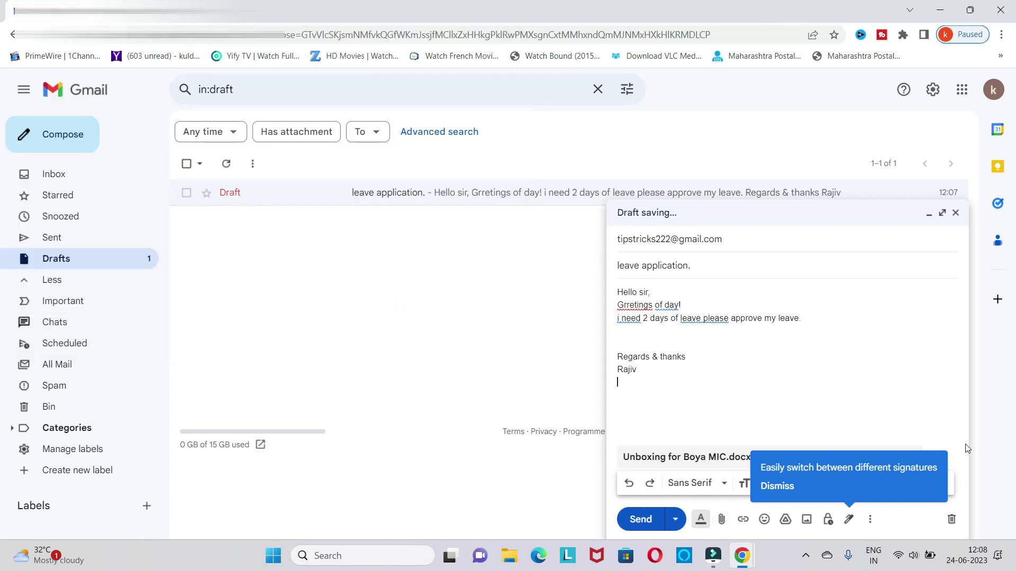
{"action": "left_click", "coordinate": [848, 520]}
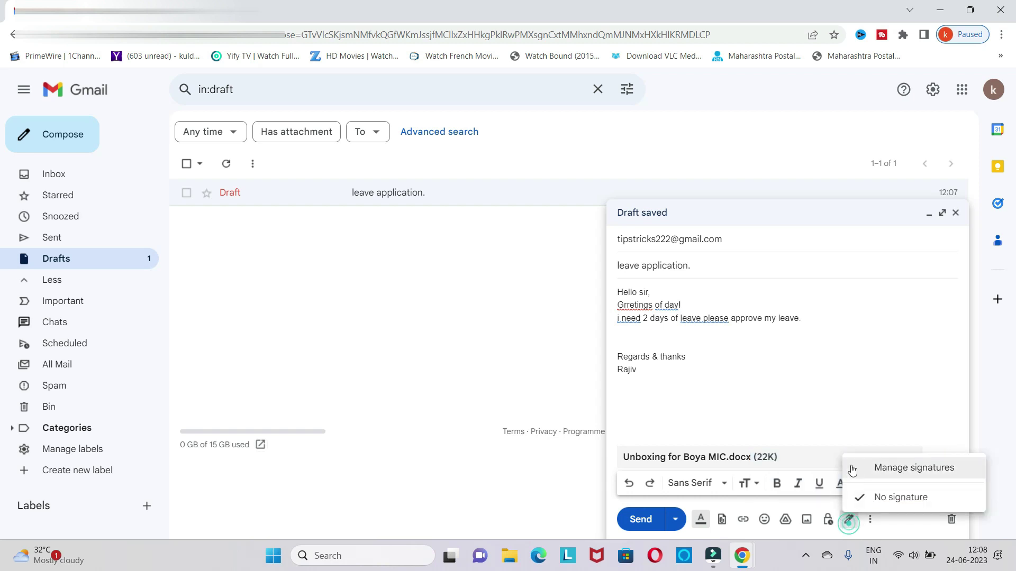
{"action": "left_click", "coordinate": [820, 386]}
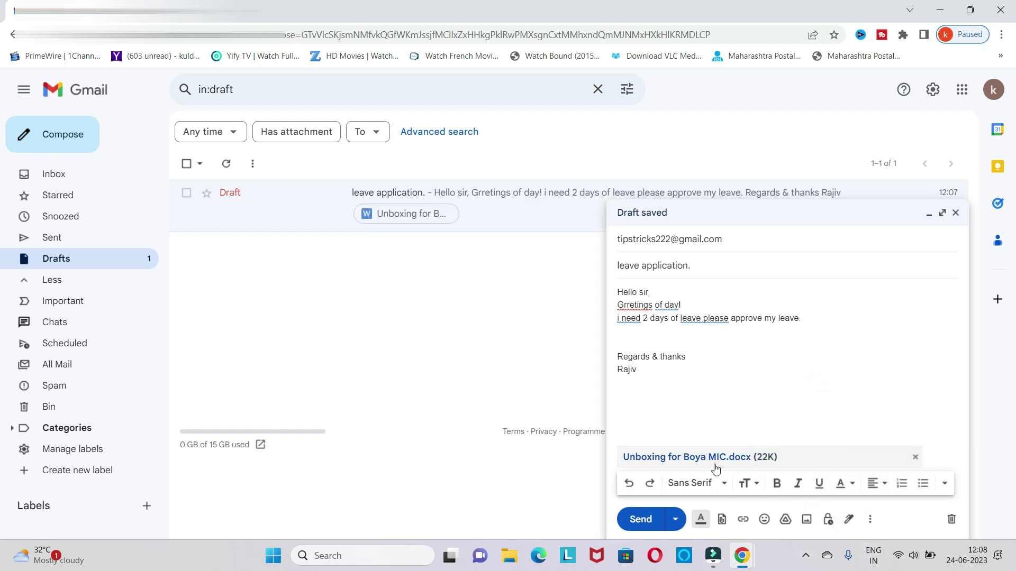